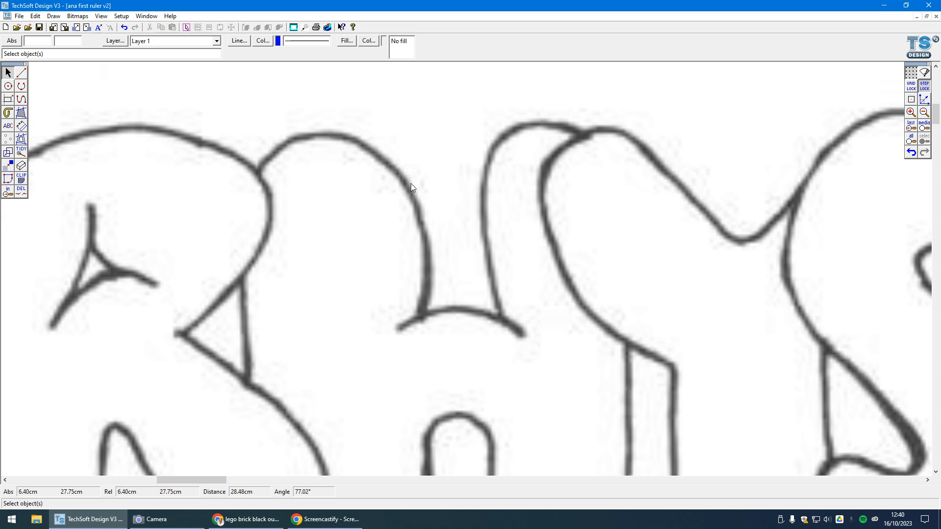
- Compare the line edges of the upper bitmap lettering with those of the lower vectorised lettering at close range
scroll(353, 143, down, 5)
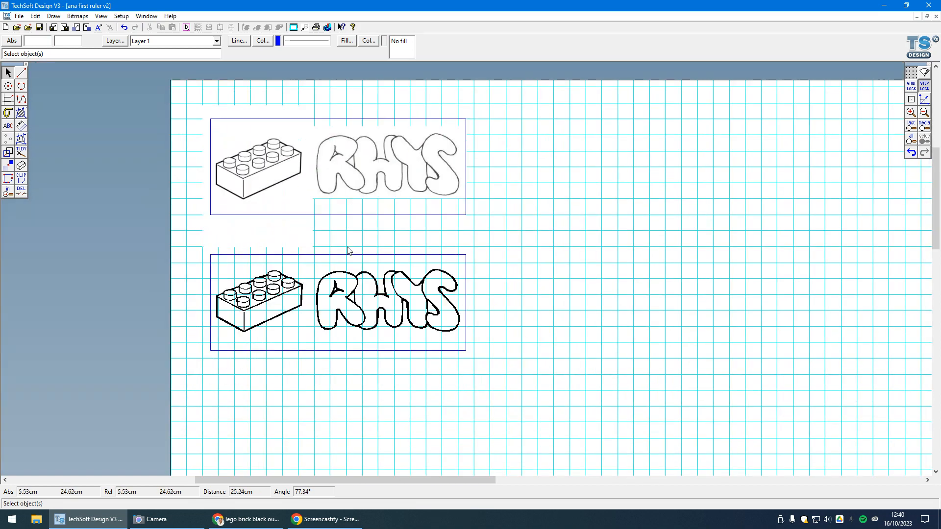
scroll(429, 304, up, 6)
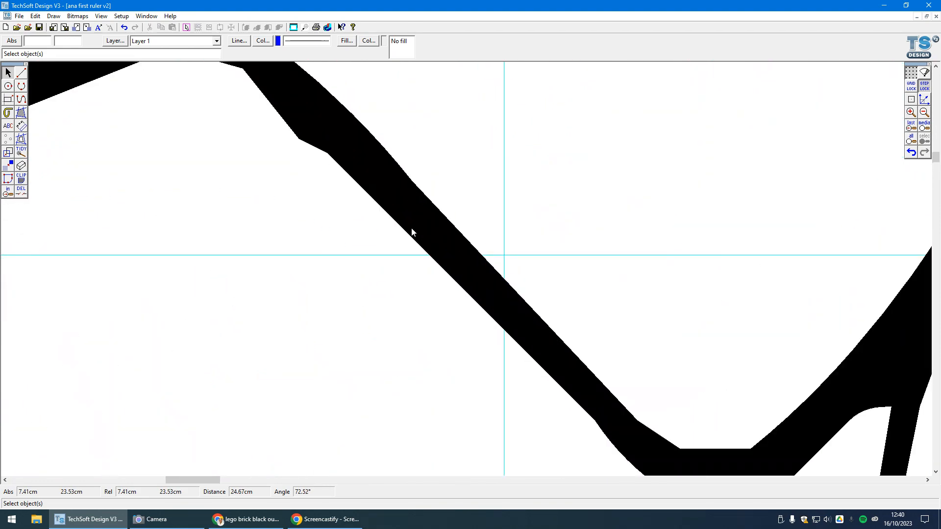
click(425, 232)
scroll(425, 230, down, 3)
scroll(425, 235, up, 4)
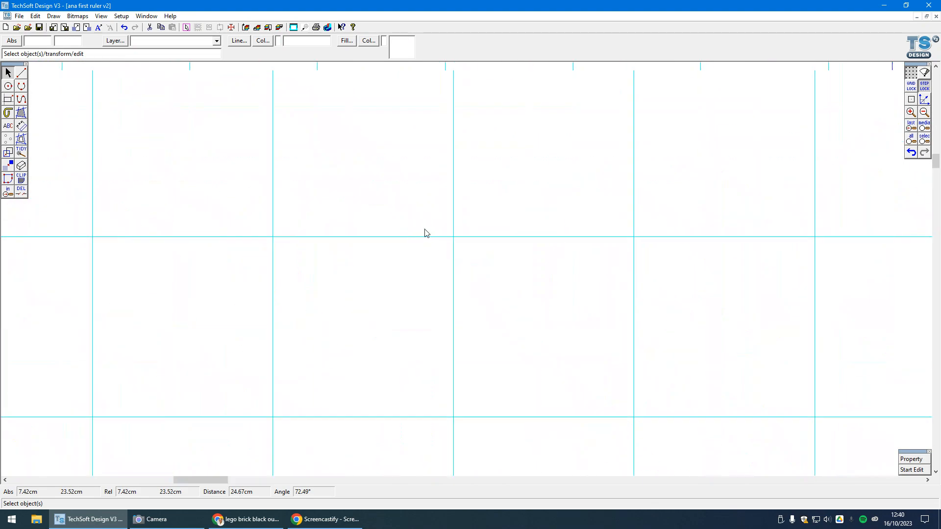
scroll(420, 241, down, 4)
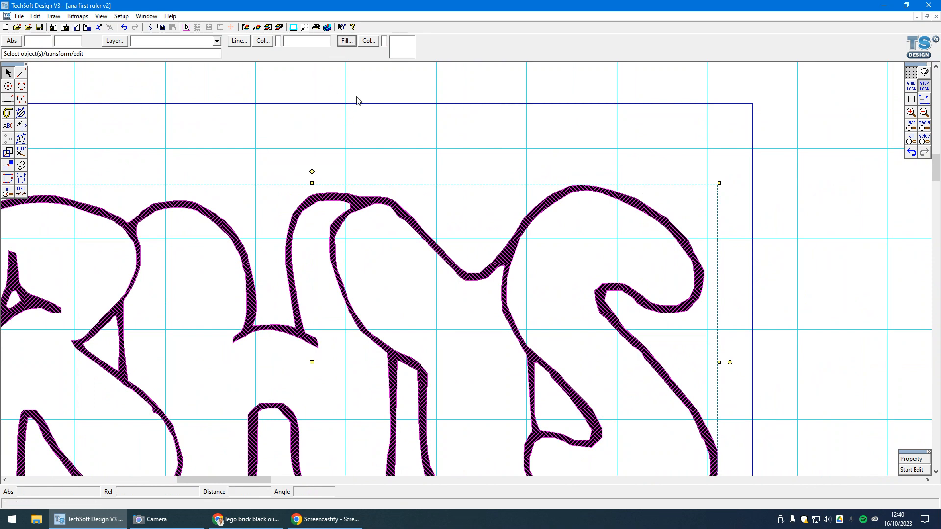
- Inspect the RGB values of the vectorised lettering's solid fill colour and leave the fill settings without applying changes
click(292, 245)
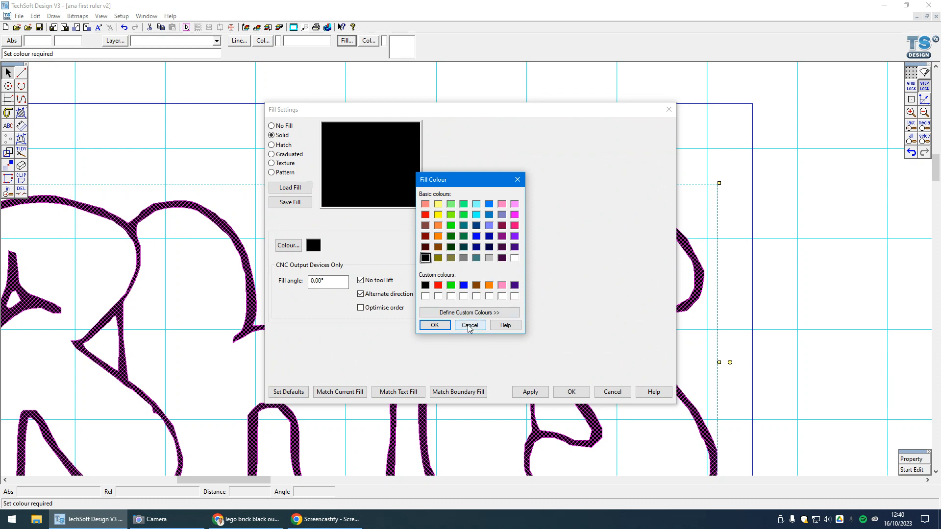
click(471, 313)
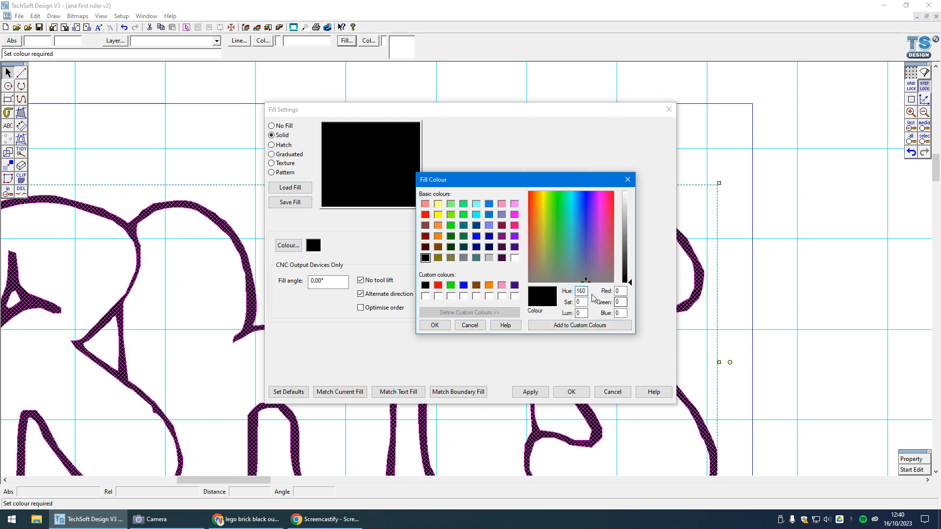
click(618, 292)
click(469, 325)
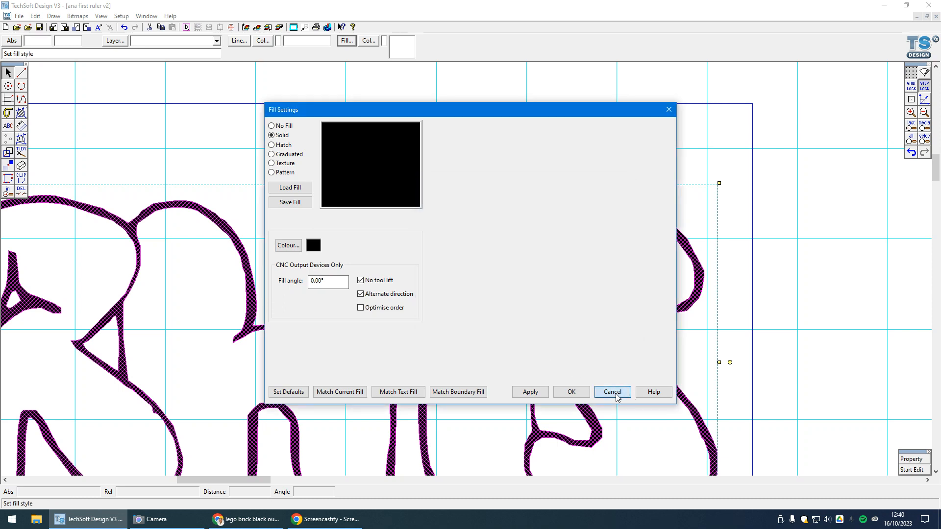
click(613, 392)
- Examine the upper lettering and brick bitmaps, checking the brick's line edges and stud outlines up close
scroll(600, 352, down, 2)
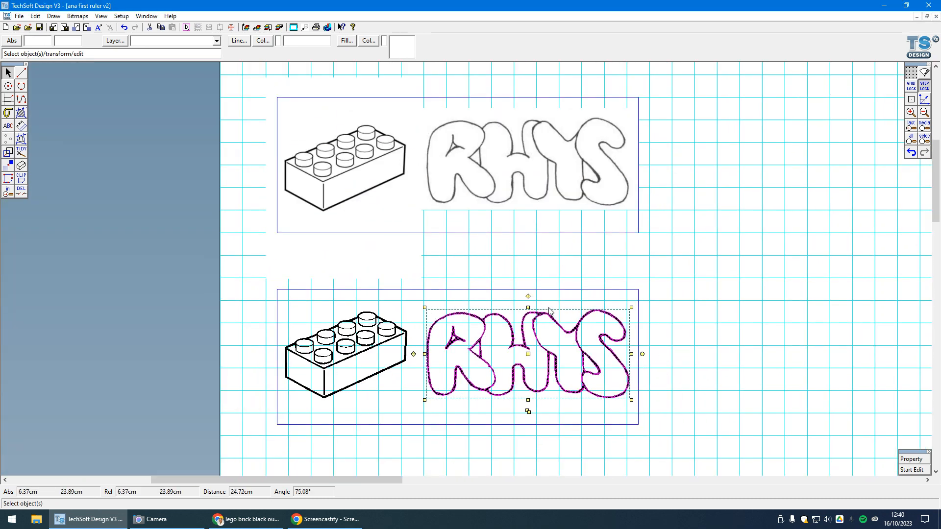
click(513, 166)
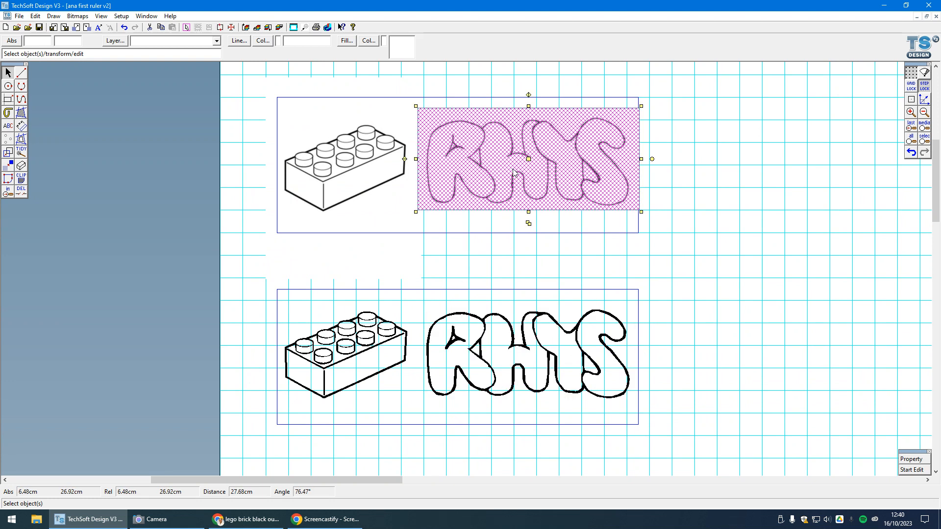
click(328, 168)
scroll(343, 163, up, 3)
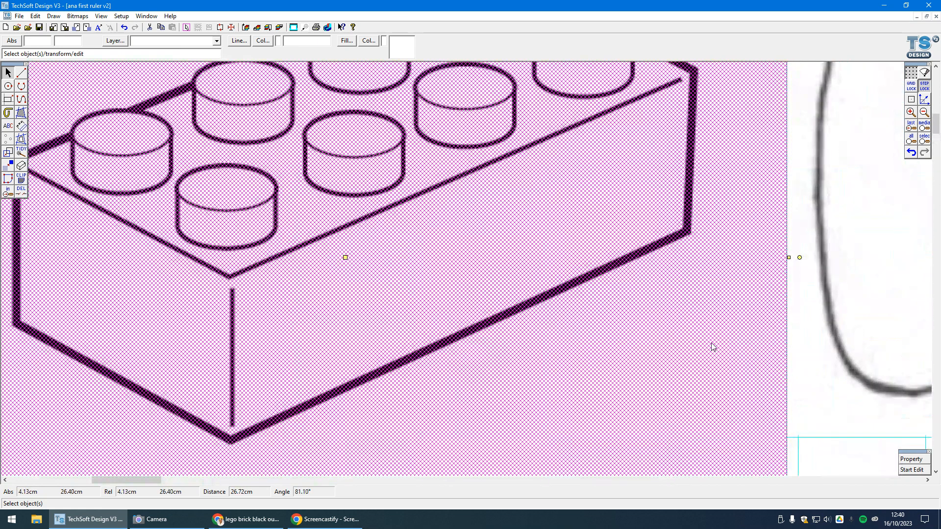
click(844, 439)
scroll(576, 291, up, 2)
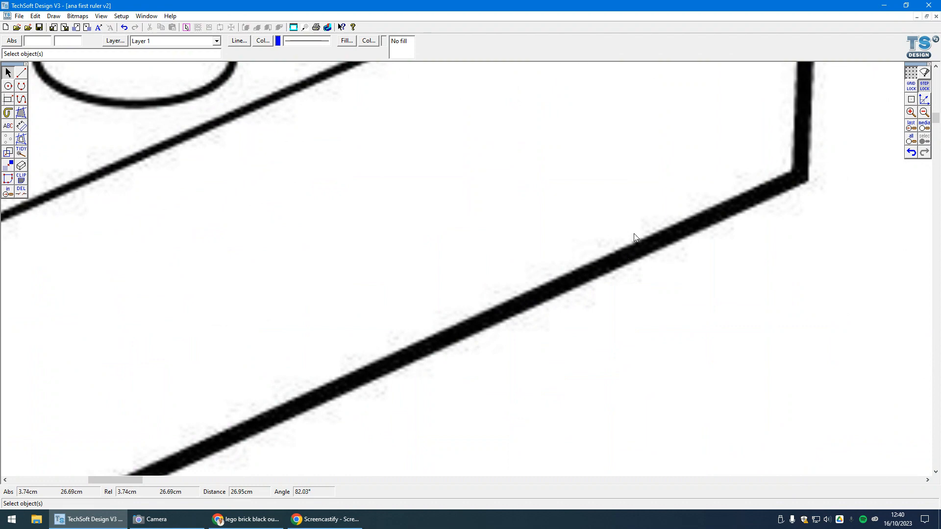
scroll(618, 243, down, 1)
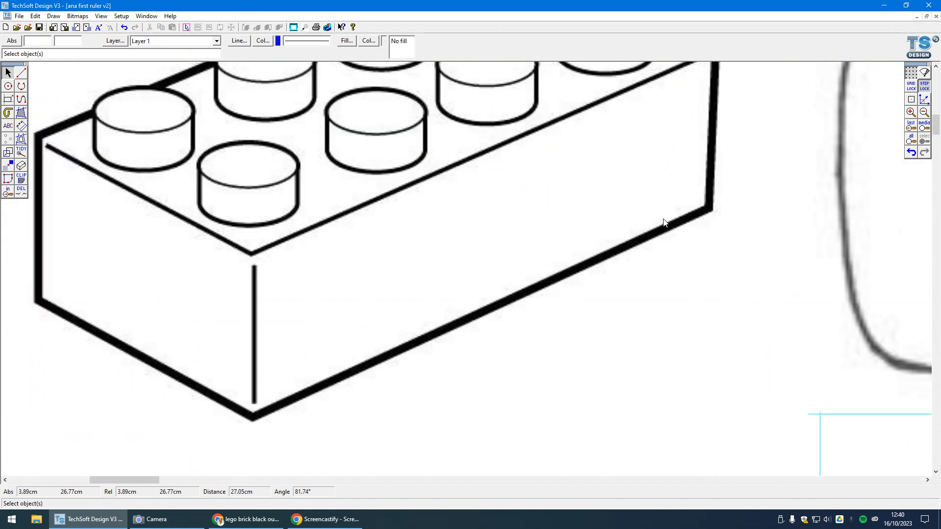
scroll(615, 284, down, 1)
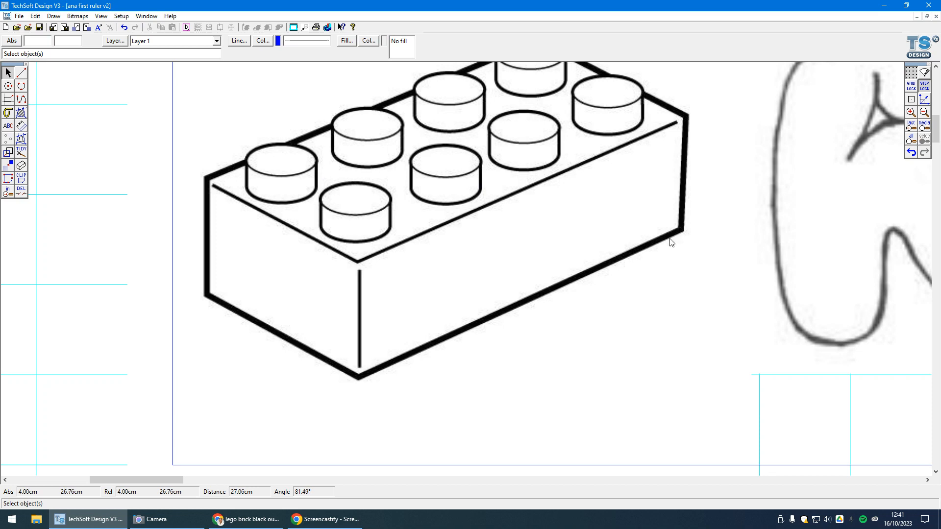
scroll(617, 279, down, 1)
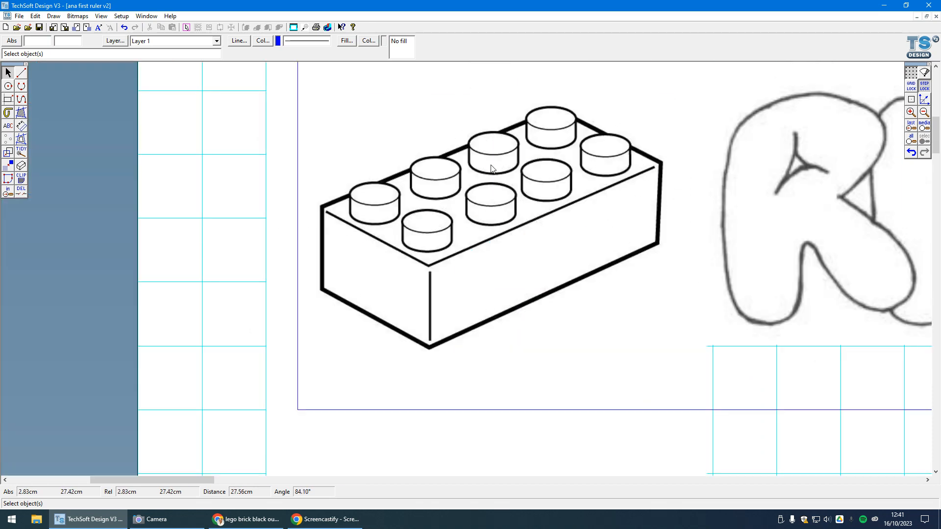
scroll(546, 180, down, 1)
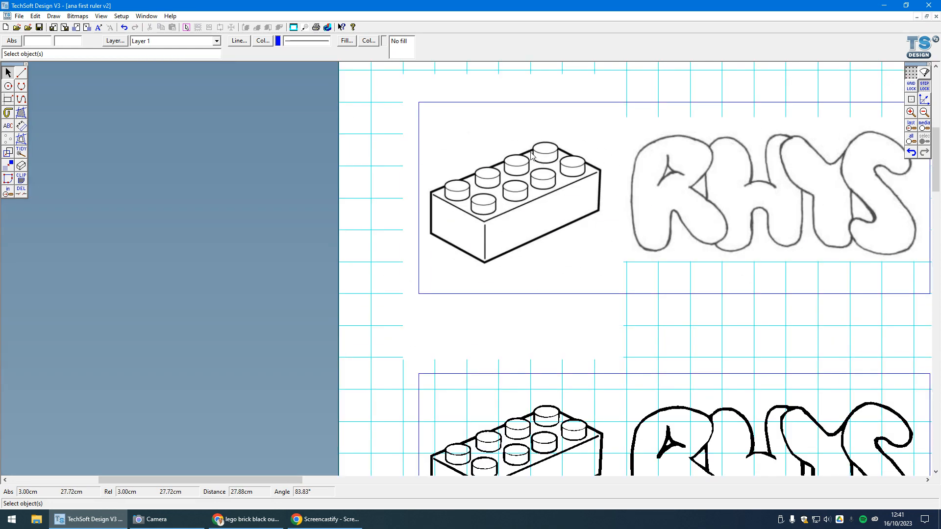
scroll(531, 155, down, 1)
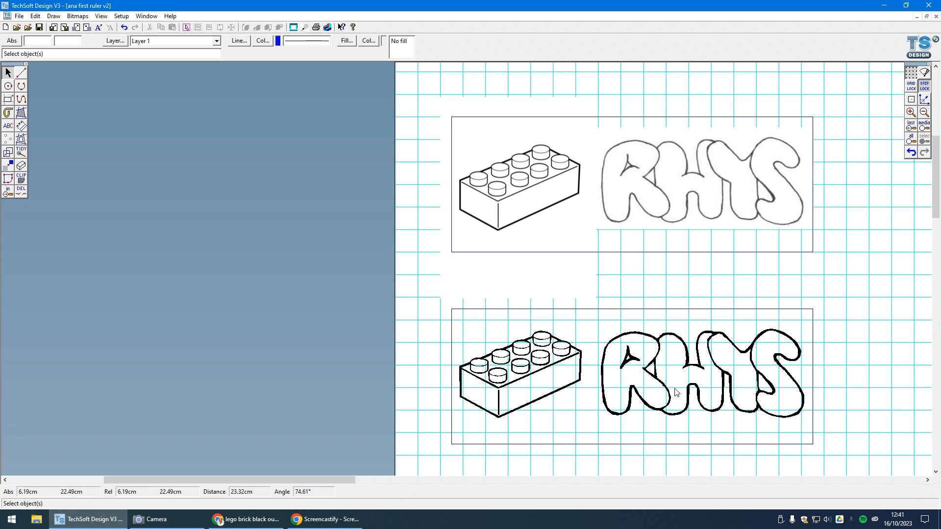
- Move the vectorised lettering out of the lower rectangle to the empty area on its right
click(540, 358)
click(631, 358)
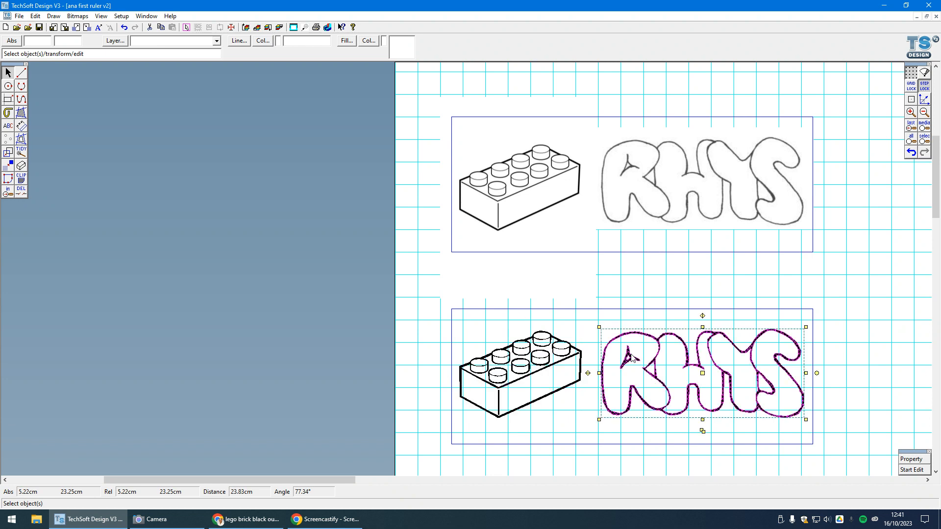
drag(817, 373, 927, 374)
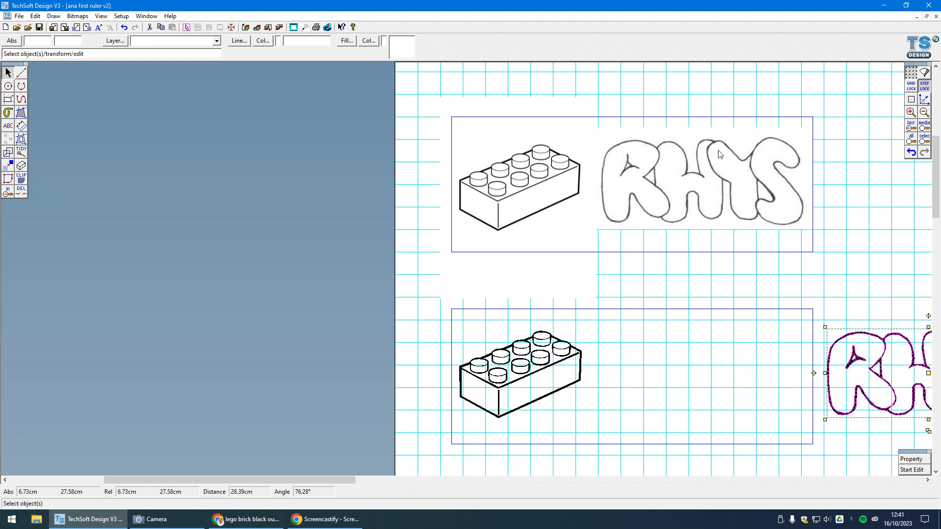
click(855, 171)
- Start vectorising the upper lettering bitmap in monochrome with a transparent background, raising the luminance slightly past 181
click(78, 16)
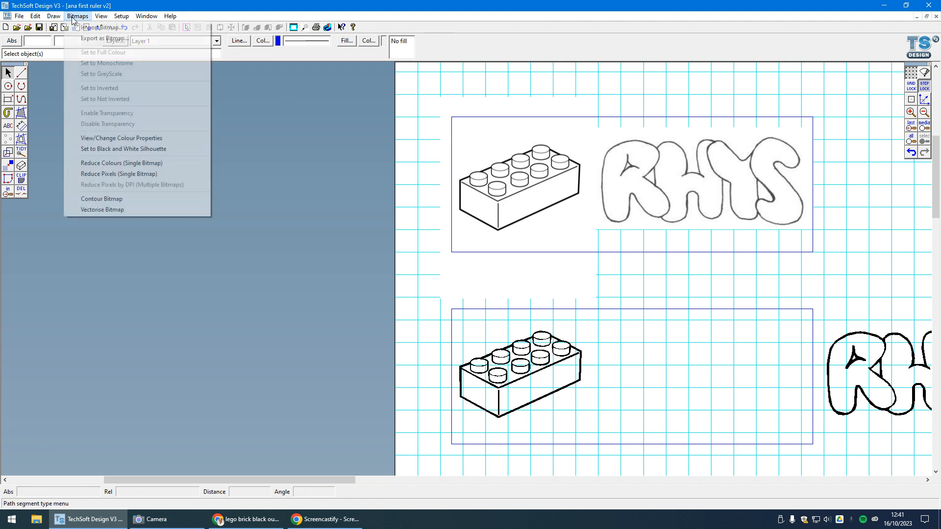
click(100, 210)
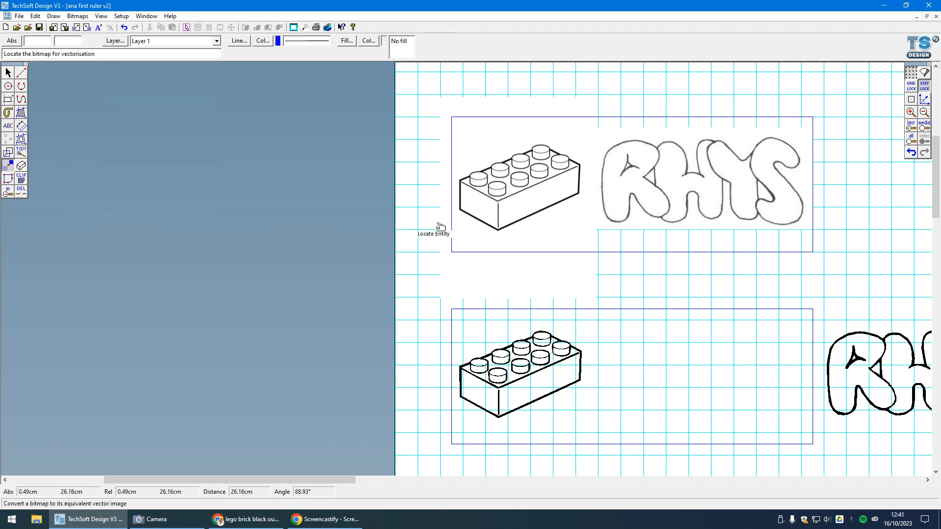
click(699, 184)
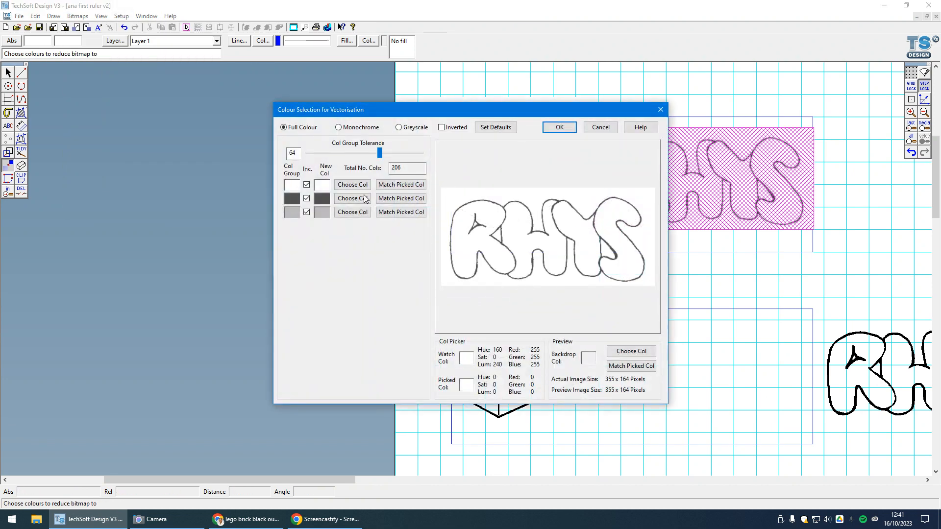
click(348, 129)
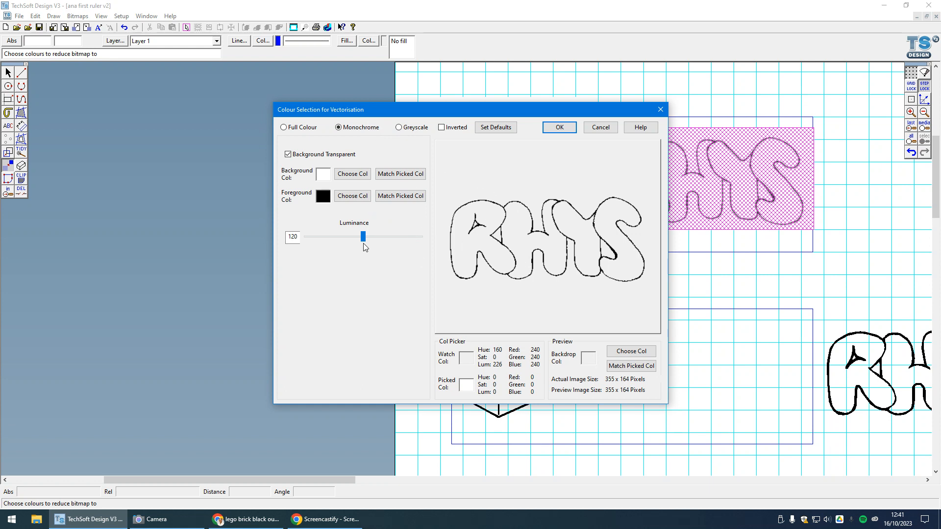
drag(368, 237, 392, 241)
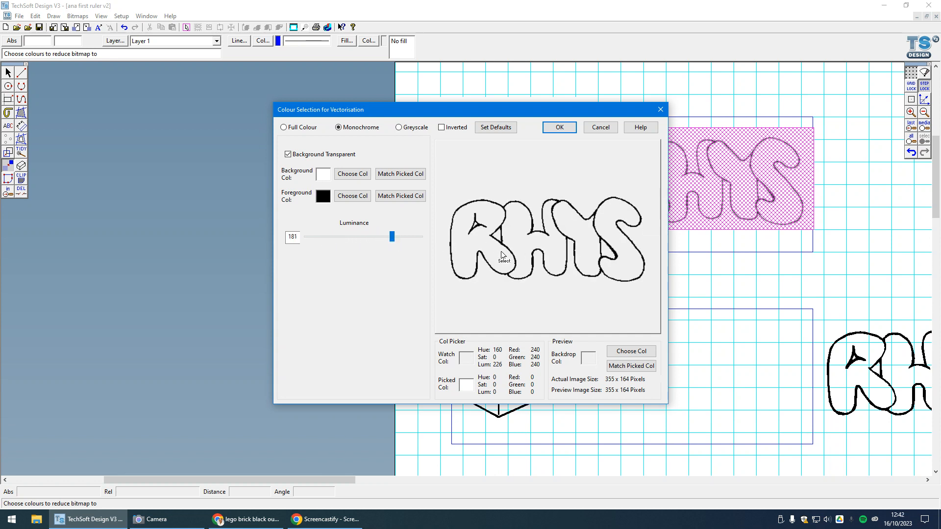
drag(392, 239, 397, 242)
click(560, 127)
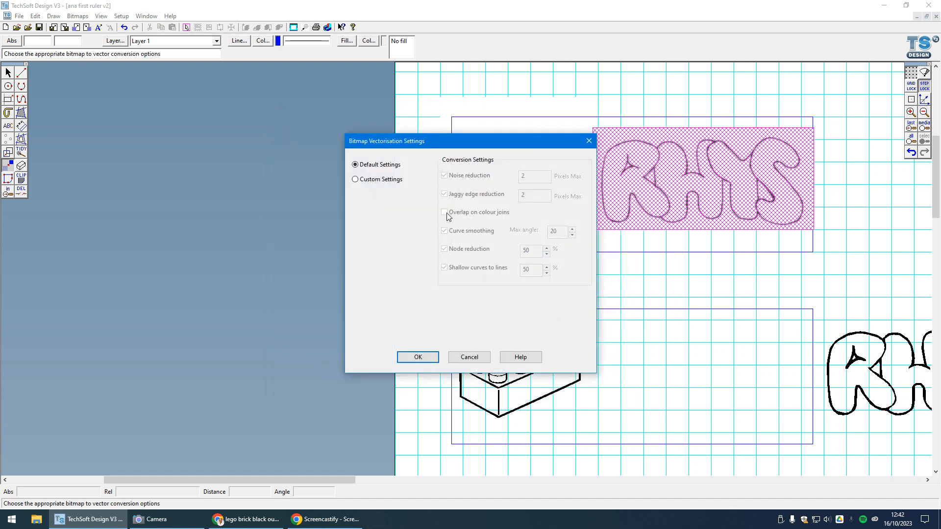
- Review the custom conversion settings, return to Default Settings and convert the lettering bitmap to a vector
click(382, 179)
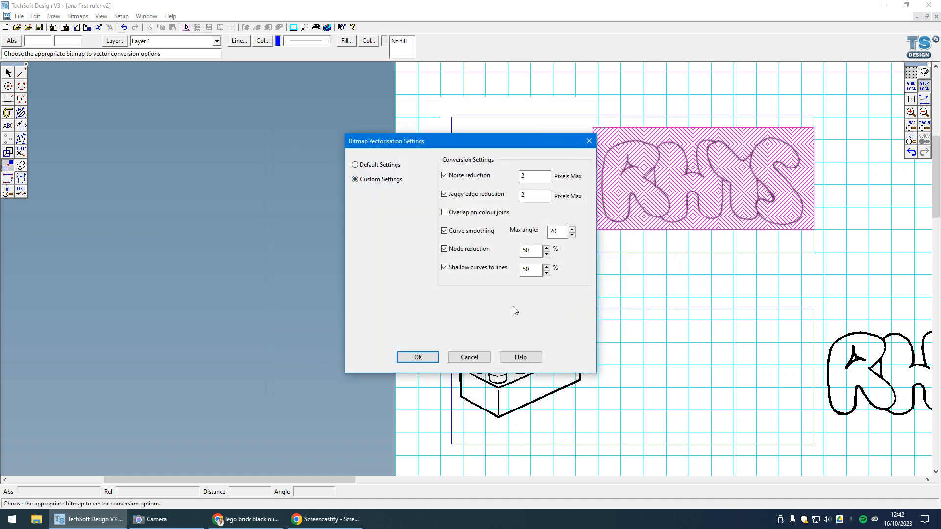
click(377, 166)
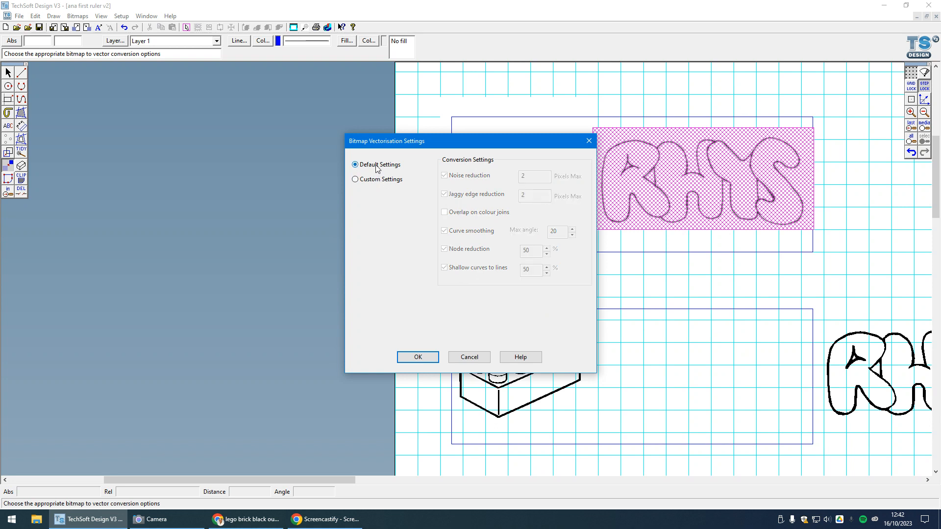
click(418, 358)
click(8, 73)
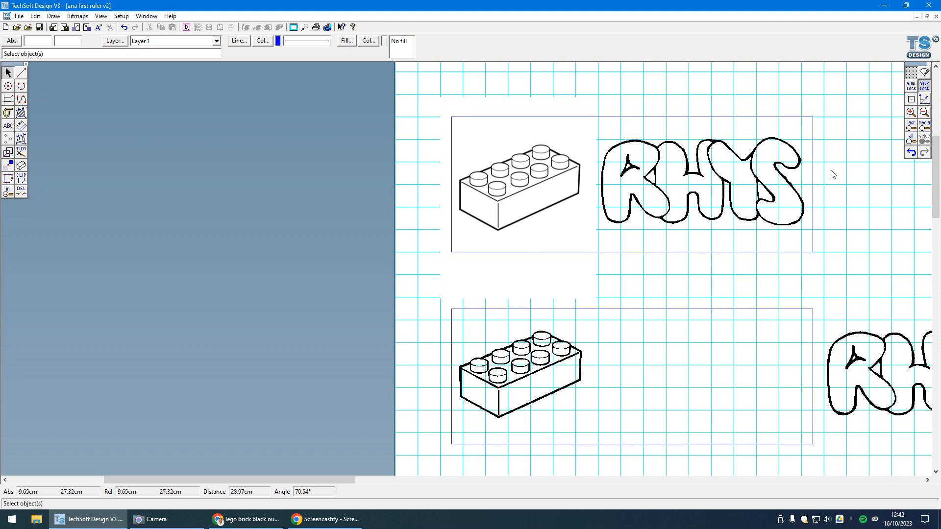
- Edit the new vector lettering's nodes, pulling a node on the letter R's left outer edge inward
click(757, 174)
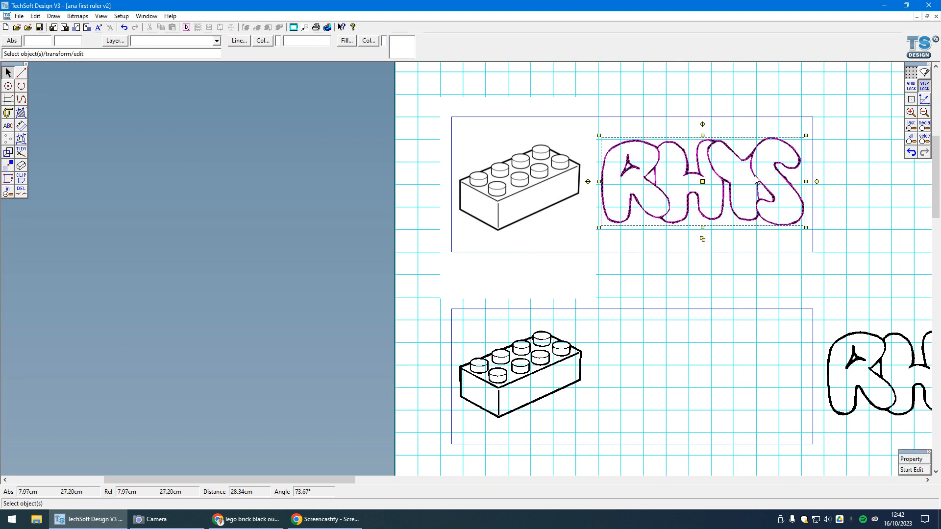
click(913, 472)
scroll(755, 225, up, 3)
scroll(735, 179, down, 1)
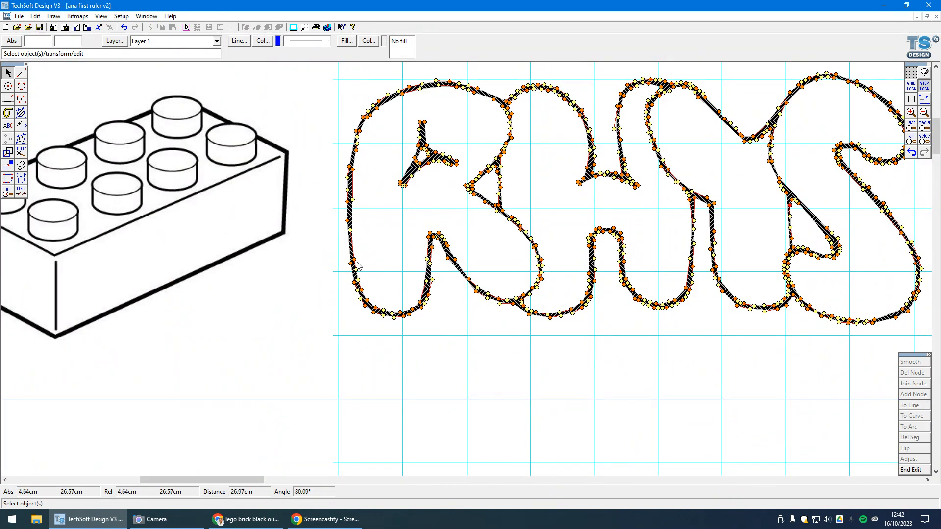
drag(355, 259, 379, 251)
right_click(500, 349)
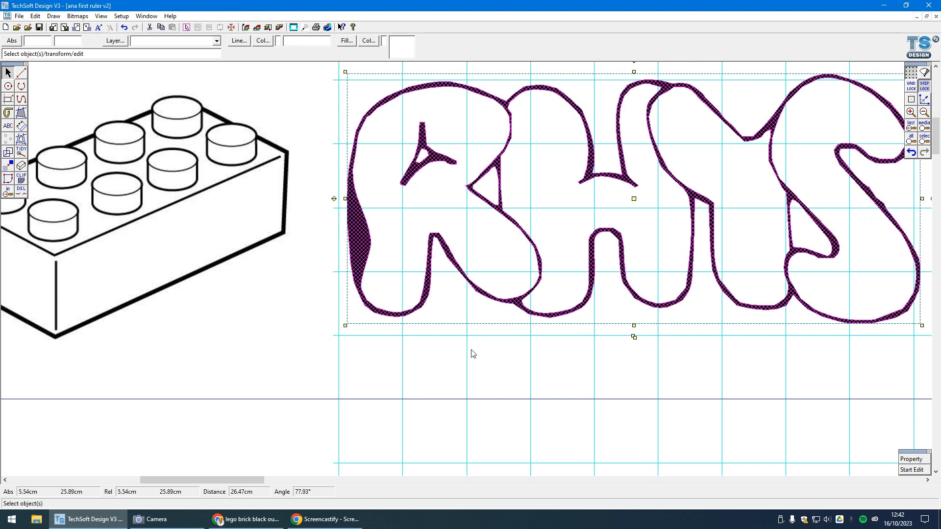
scroll(453, 344, down, 1)
scroll(441, 341, down, 1)
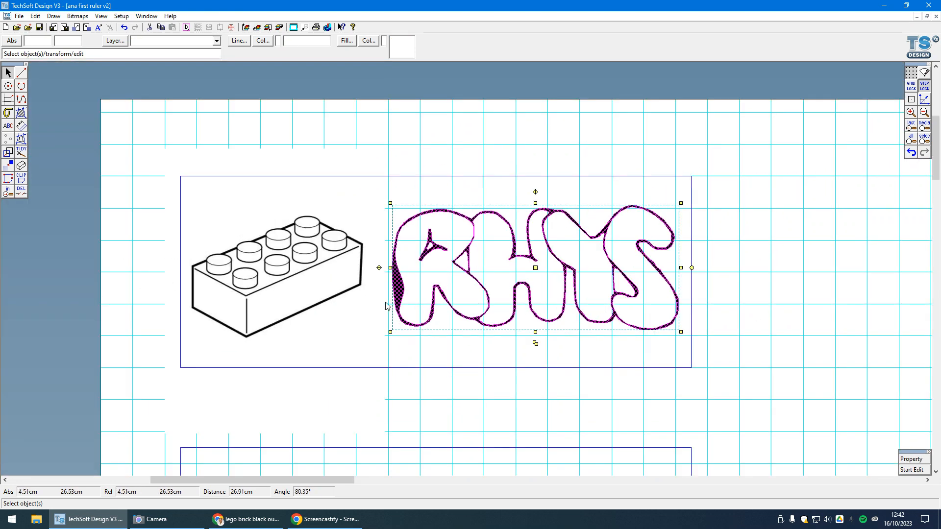
scroll(407, 307, up, 2)
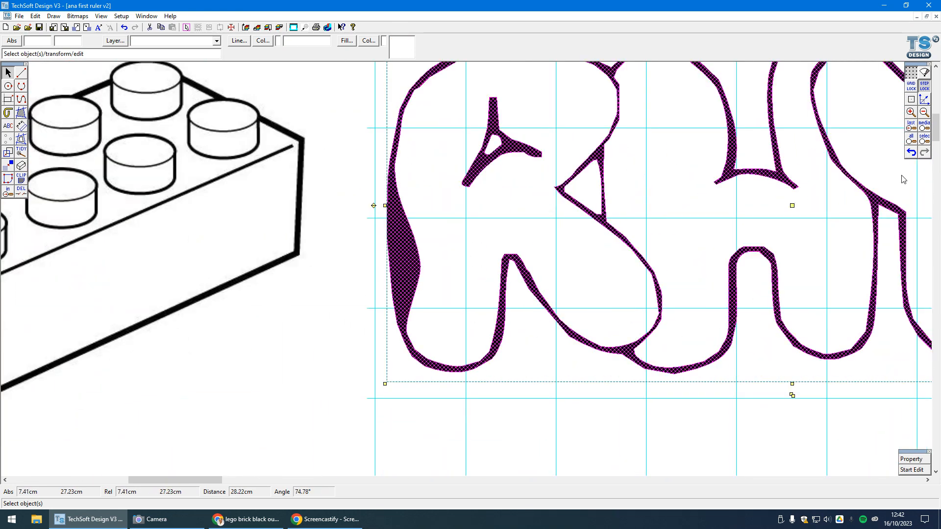
- Undo the node move on the letter R's left edge
click(911, 153)
right_click(545, 404)
scroll(455, 368, down, 1)
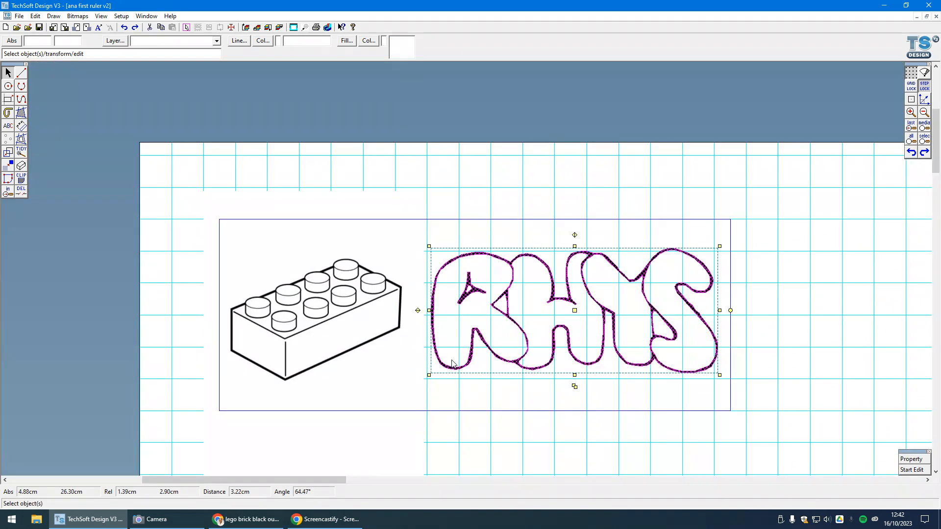
scroll(519, 302, down, 1)
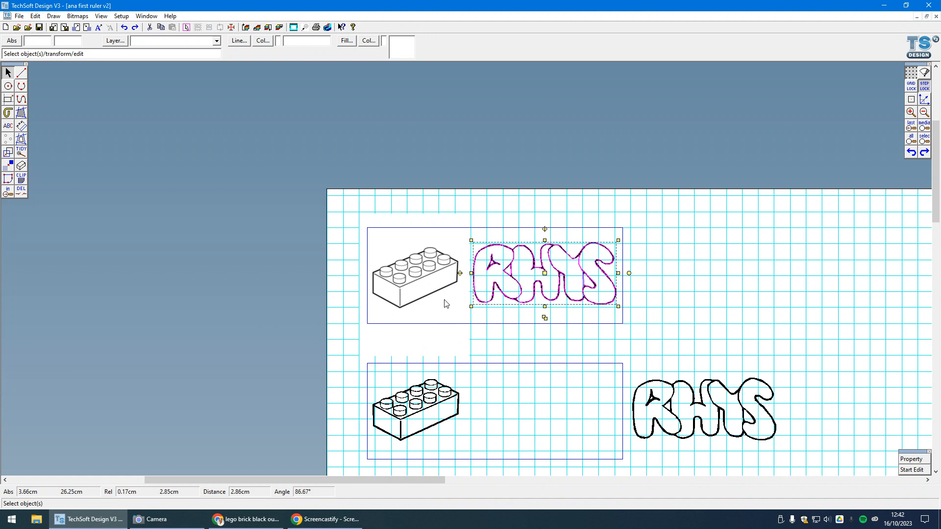
- Check how far the upper brick bitmap's white background extends around the brick and beyond the ruler outline
click(447, 314)
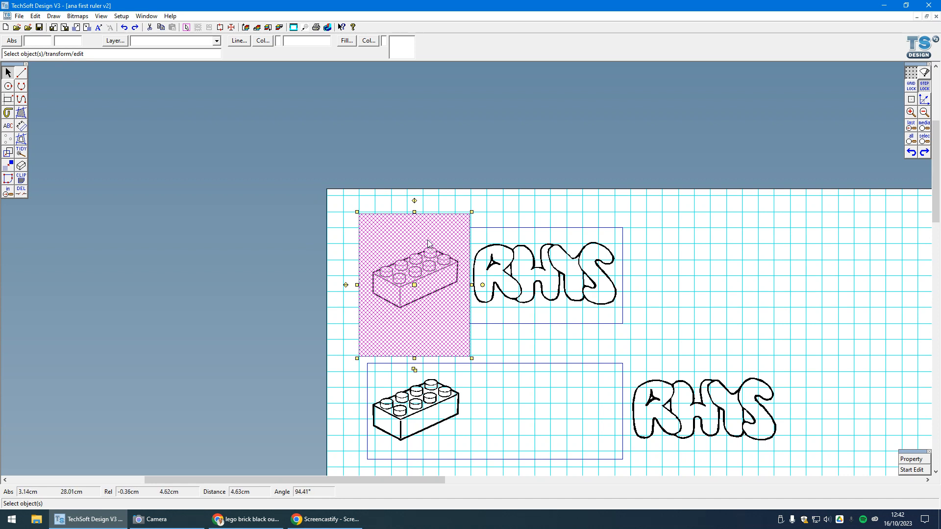
click(542, 350)
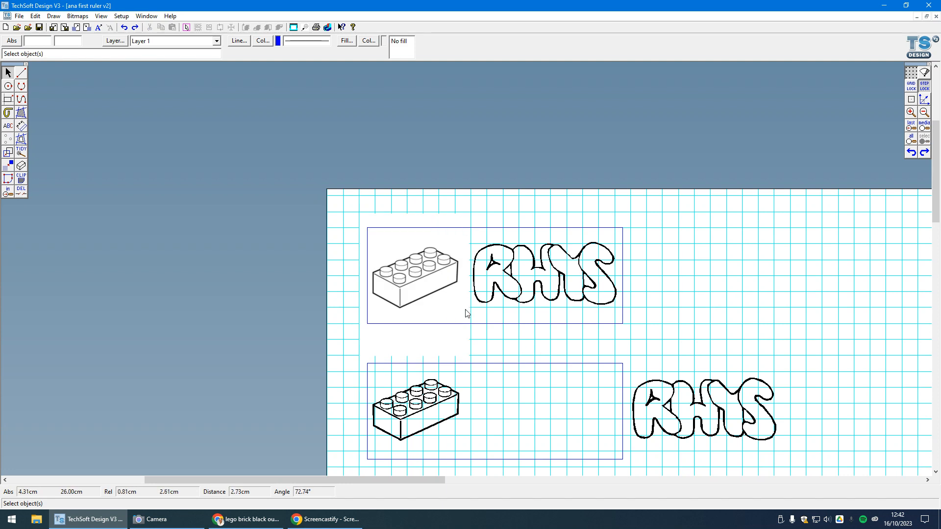
click(460, 336)
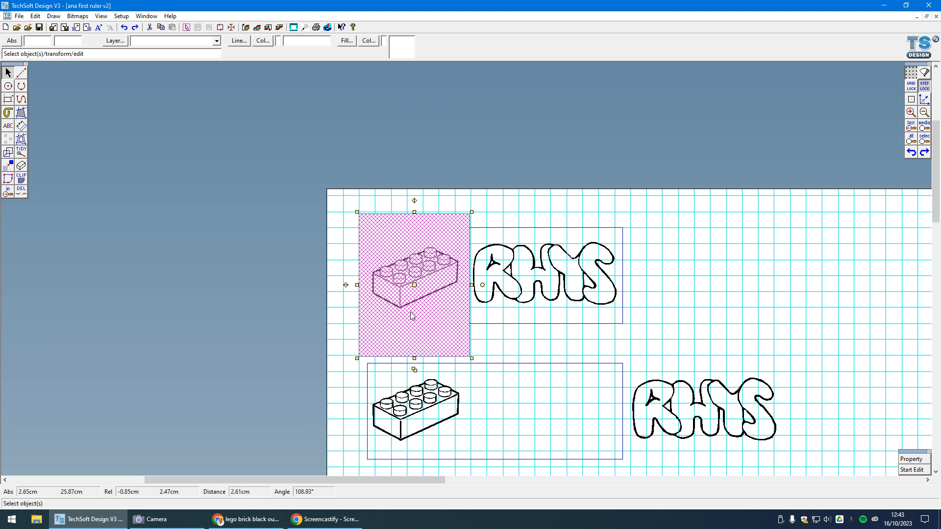
click(532, 351)
click(459, 287)
click(494, 352)
- Switch to the Chrome search results and copy the previewed lego brick outline image
click(247, 519)
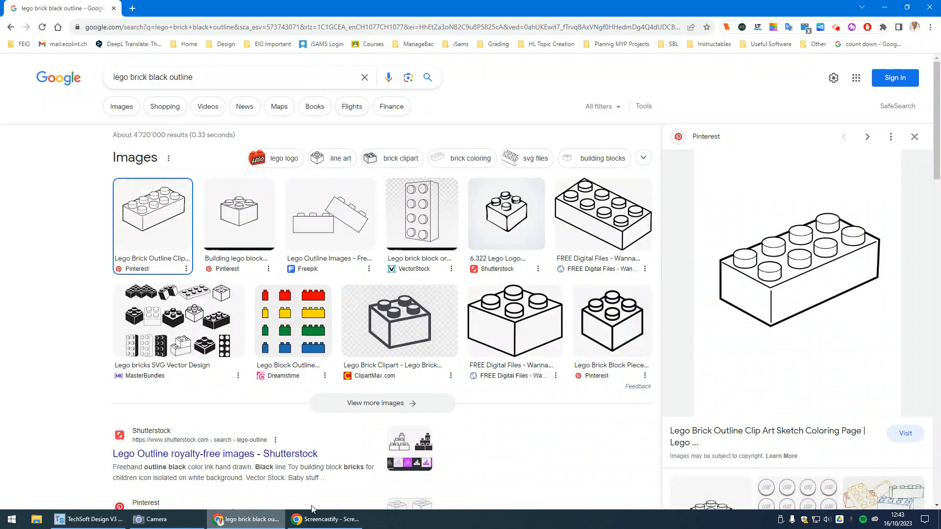
right_click(836, 262)
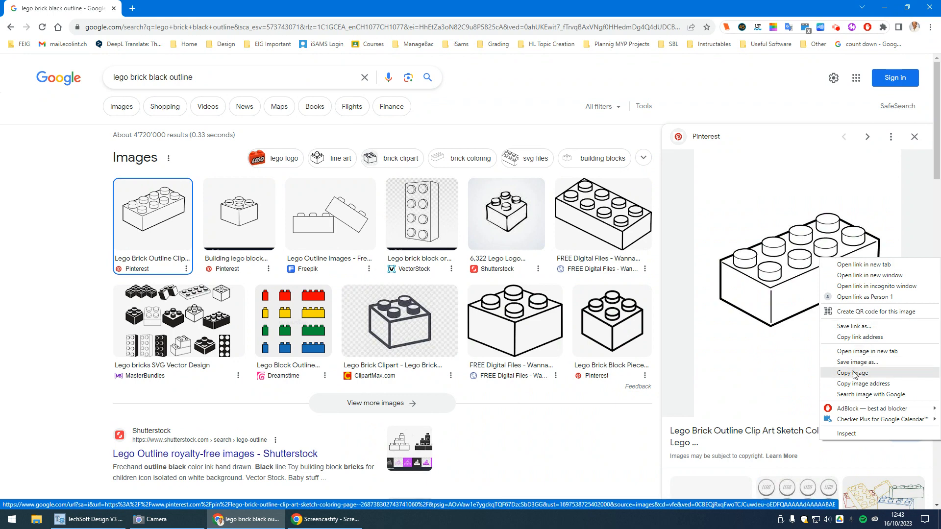
click(855, 373)
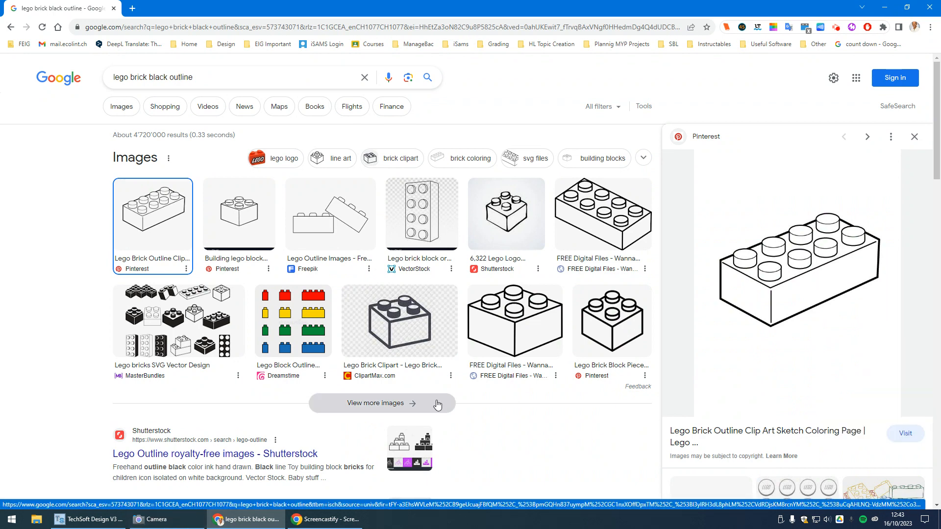
- Open paint.net and paste the copied brick picture into a new image
key(super)
text(pai)
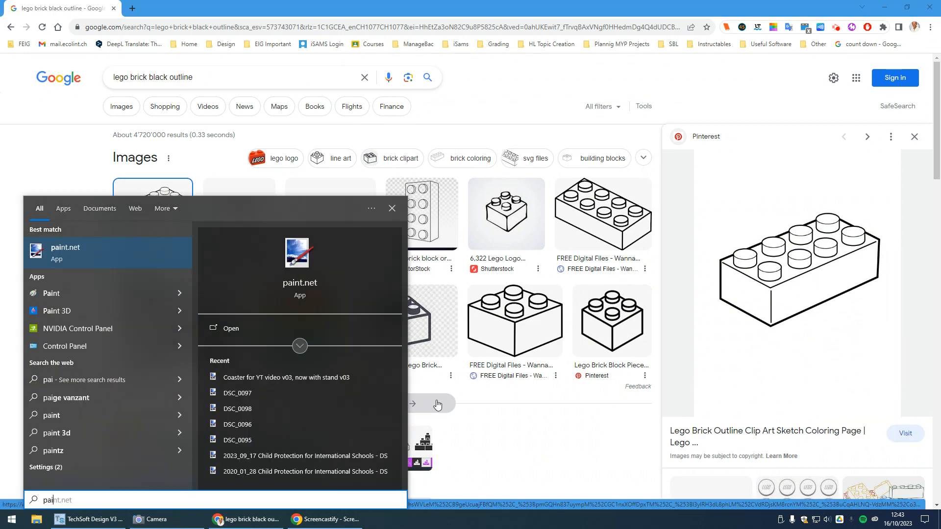
key(Return)
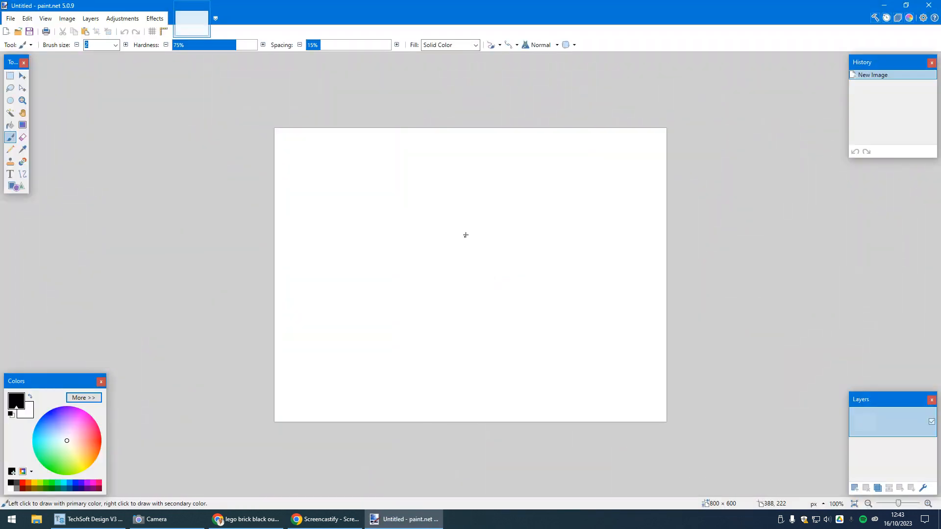
click(10, 20)
click(45, 18)
click(27, 18)
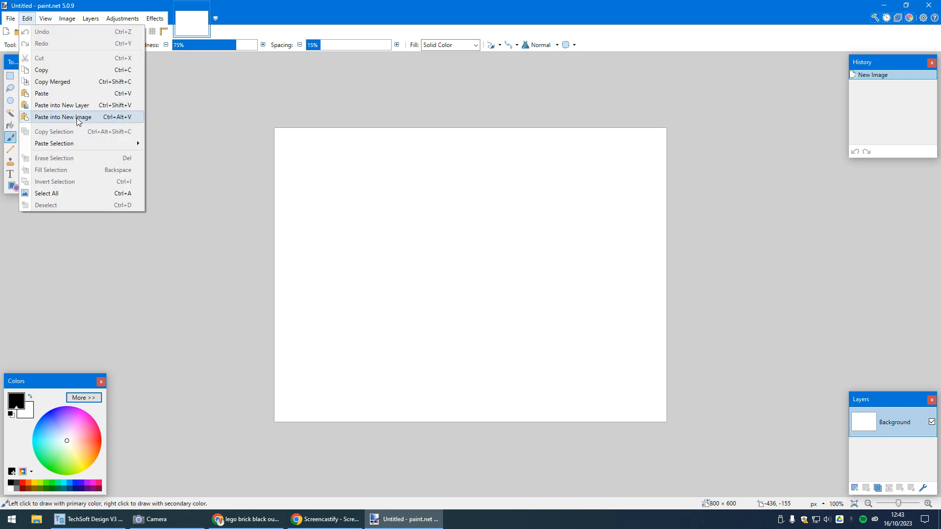
click(119, 118)
- Select a rectangle of about 482 × 344 pixels tightly around the brick and crop the image to it
click(10, 77)
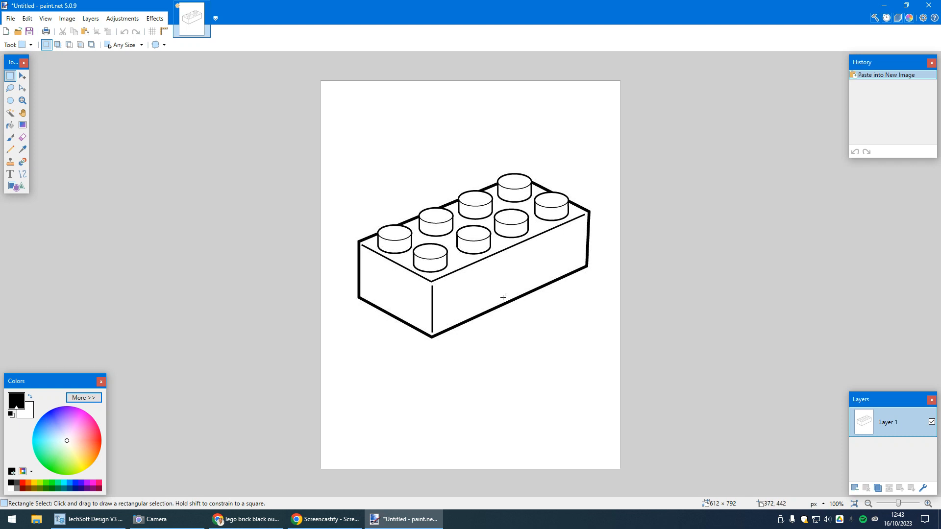
drag(404, 193, 357, 170)
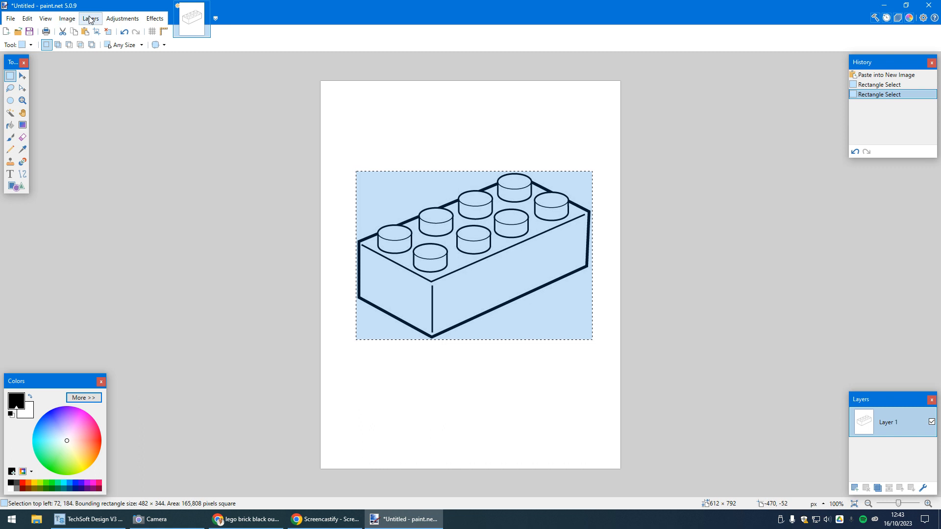
click(67, 18)
click(81, 32)
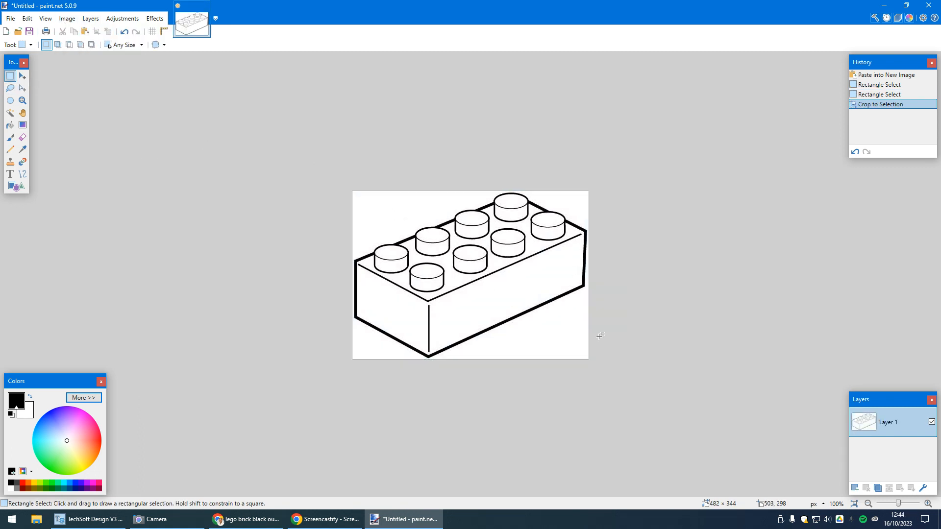
- Select and copy the whole cropped brick image, switch to TechSoft Design V3 and paste it into the ruler design
key(ctrl+a)
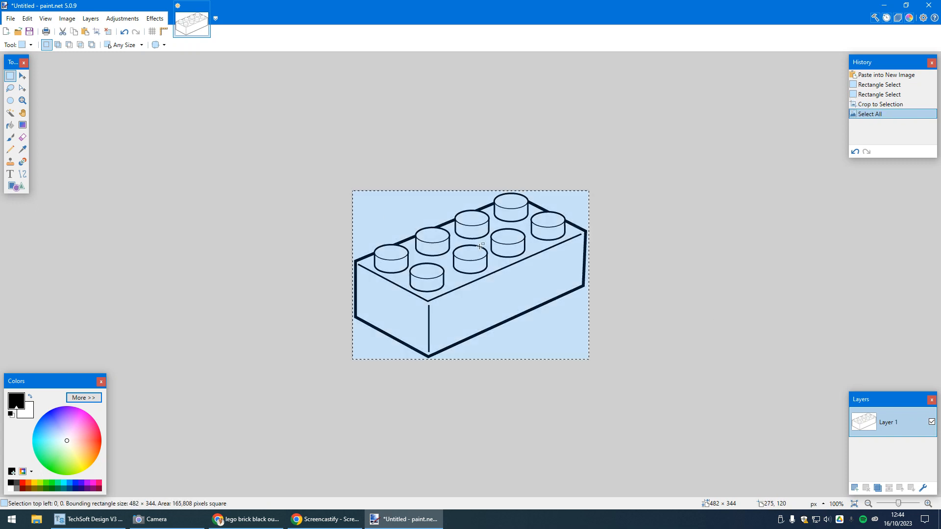
click(27, 19)
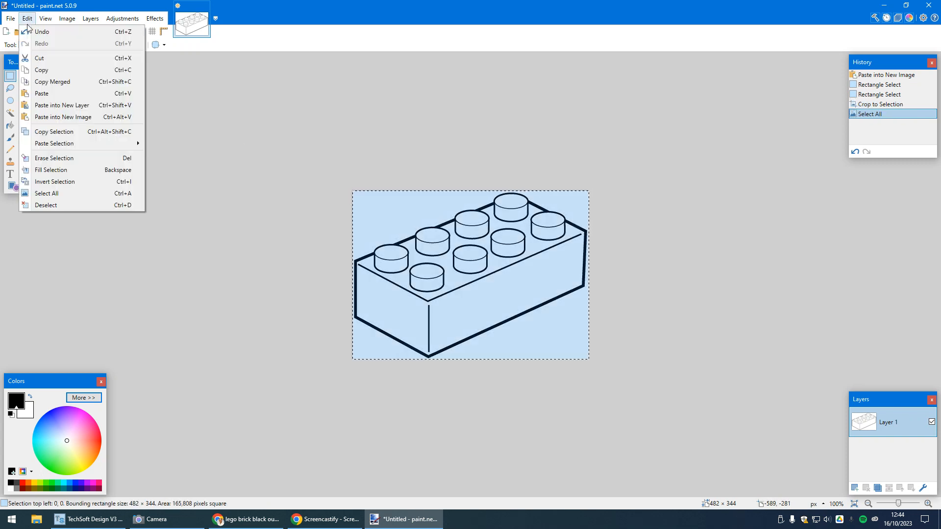
click(49, 194)
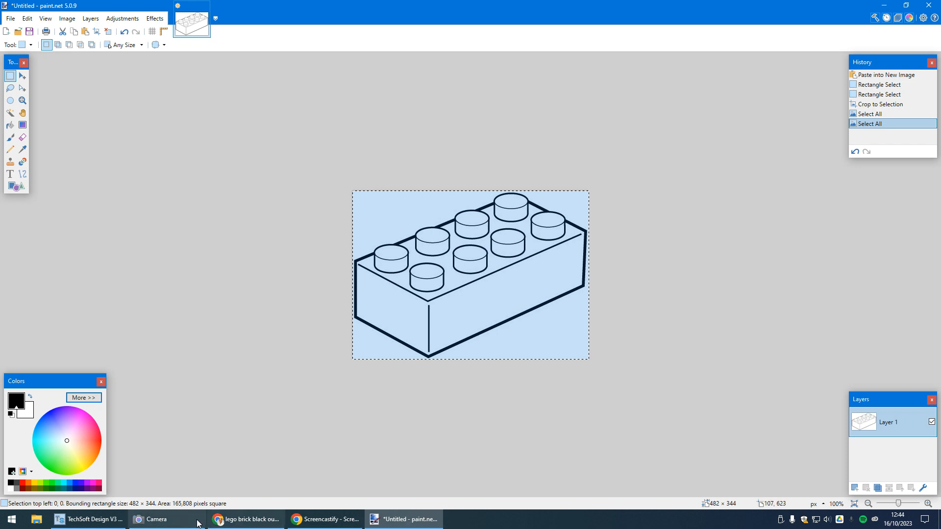
click(88, 520)
key(ctrl+v)
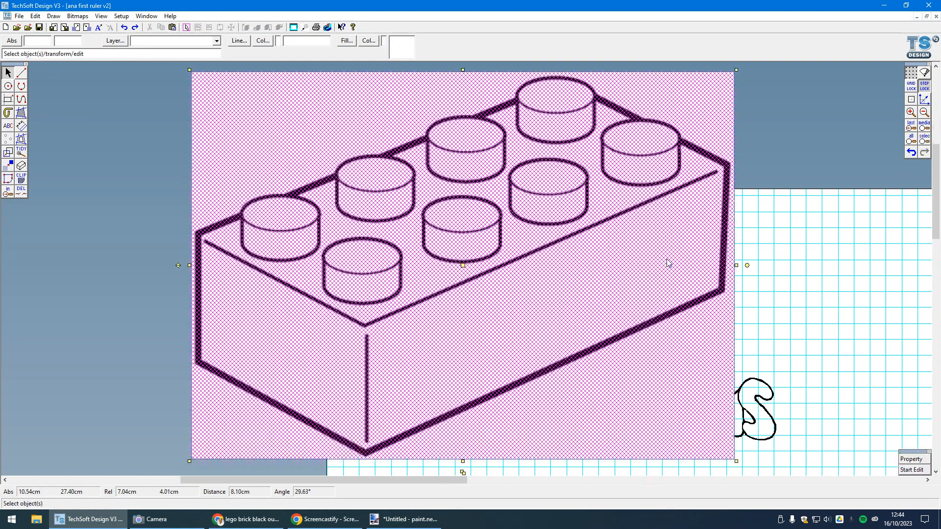
- Shrink the pasted brick bitmap and place it just outside the page, beside the upper ruler outline
scroll(437, 255, down, 1)
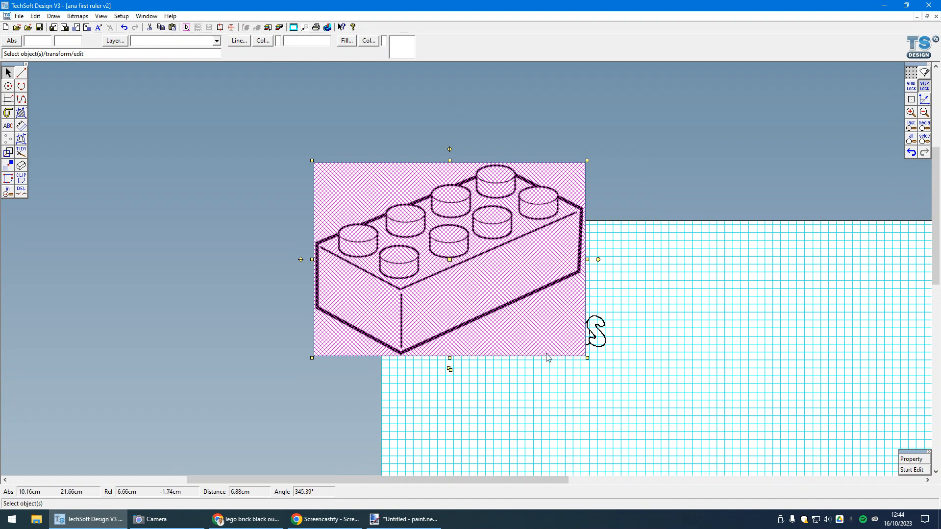
drag(587, 359, 361, 269)
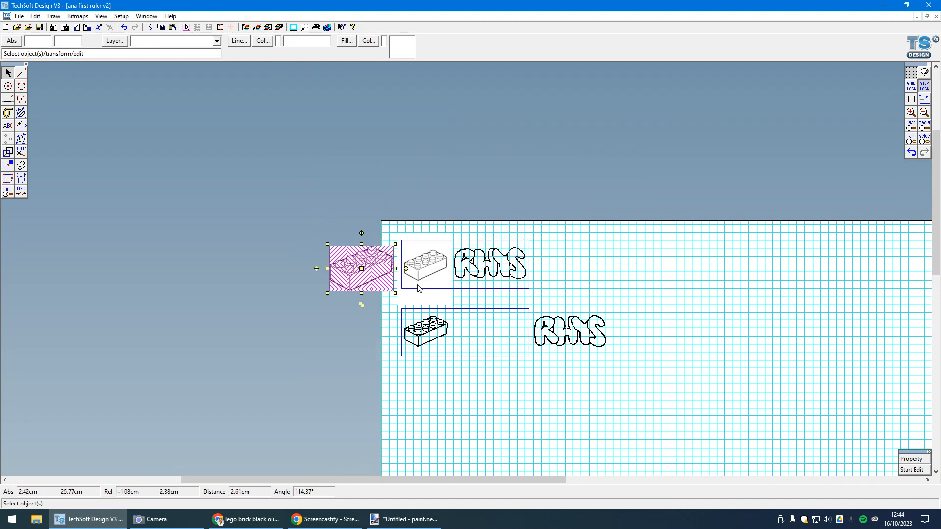
scroll(394, 278, up, 1)
click(301, 369)
- Delete the old brick bitmap with the large white background from the upper ruler outline
click(437, 284)
scroll(436, 284, up, 2)
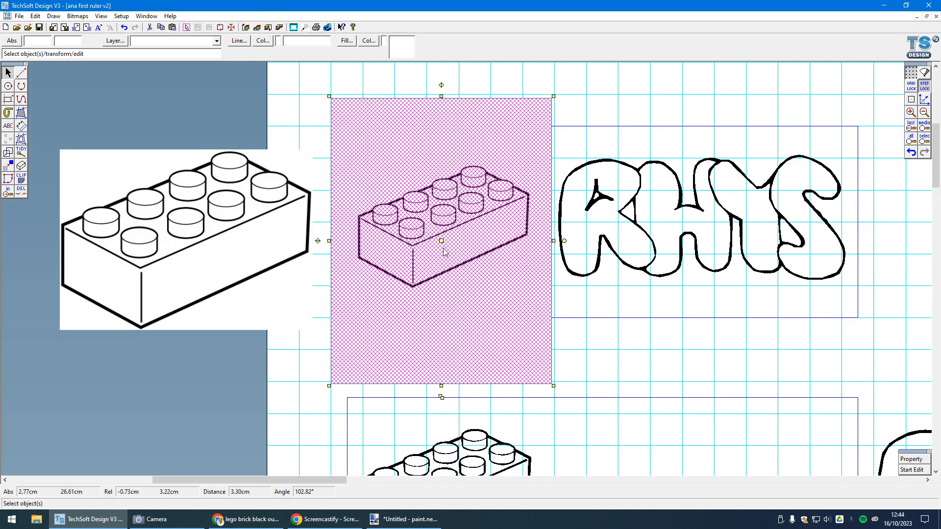
key(Delete)
- Move the cropped brick bitmap into the upper ruler outline and scale it down to fit beside the lettering
click(244, 227)
drag(187, 239, 490, 223)
drag(619, 316, 557, 273)
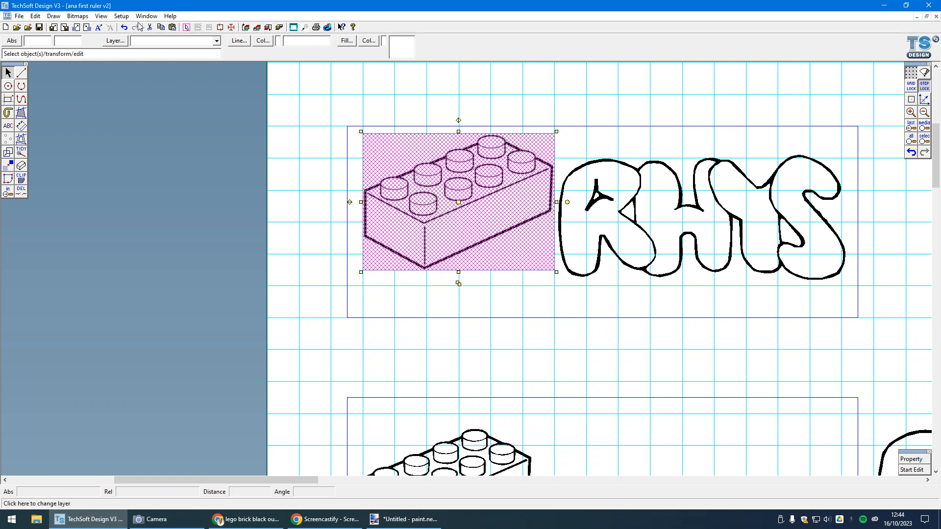
- Vectorise the cropped brick bitmap in monochrome with a transparent background, luminance 210 and the default conversion settings
click(77, 16)
click(102, 209)
click(420, 199)
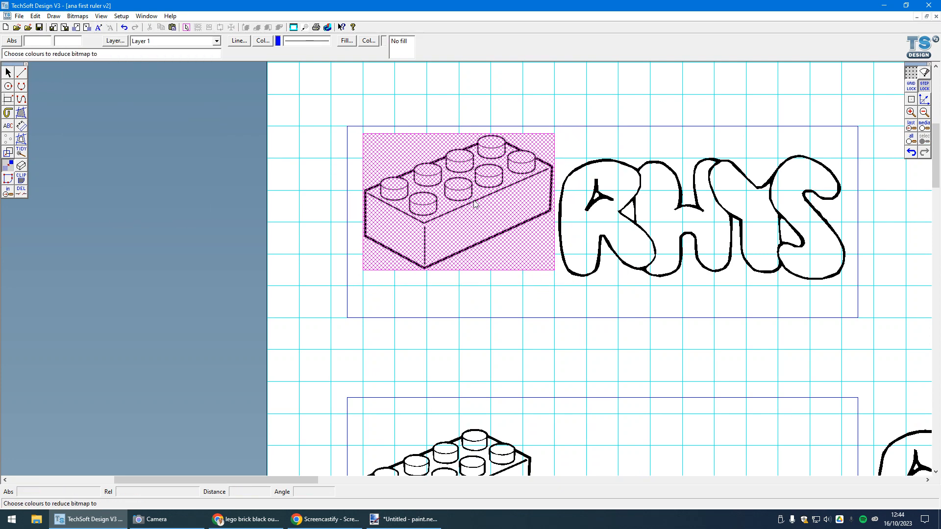
click(366, 128)
drag(363, 238, 405, 240)
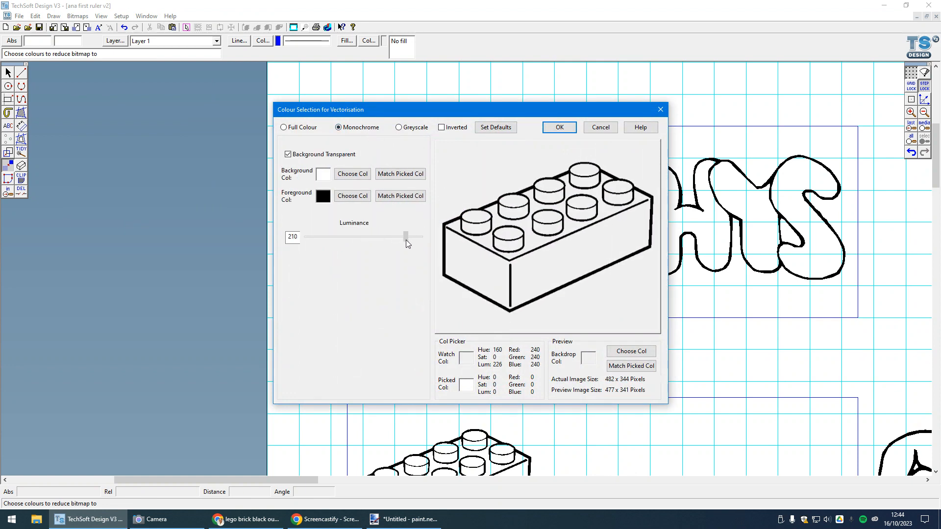
click(557, 128)
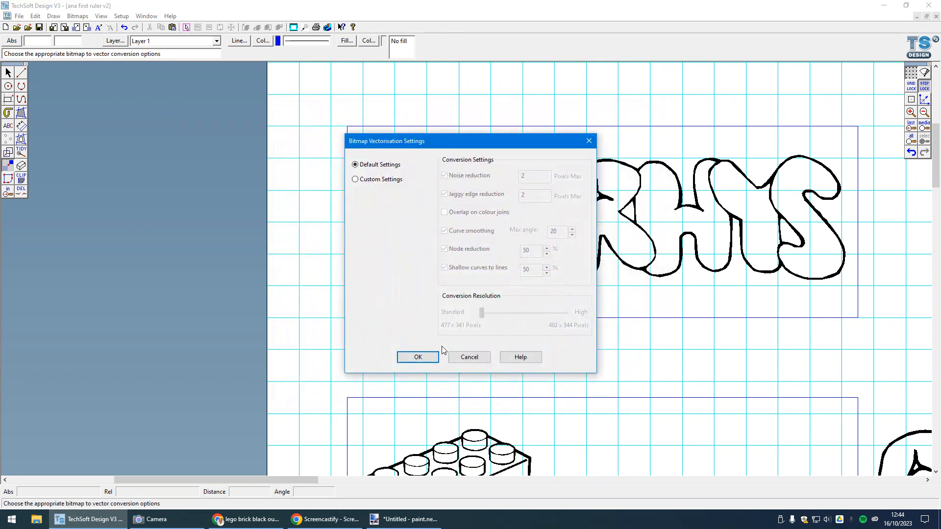
click(419, 357)
click(10, 72)
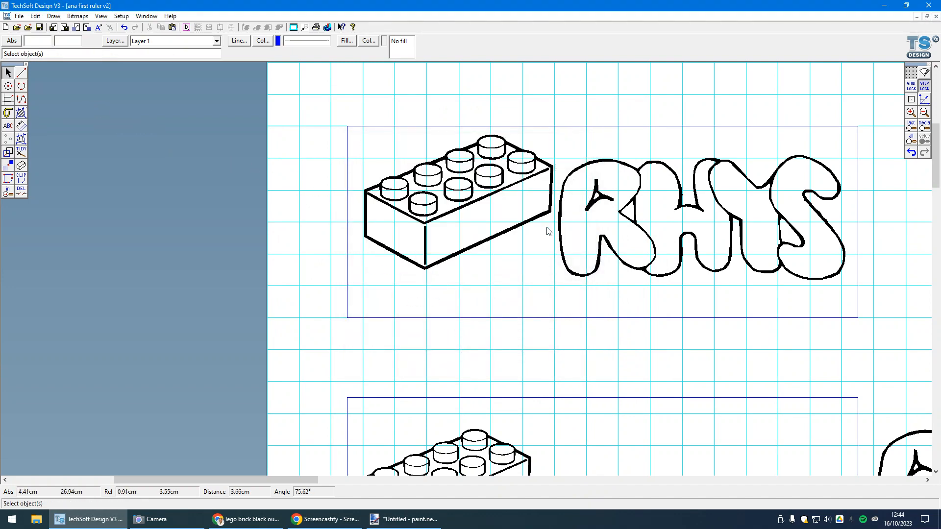